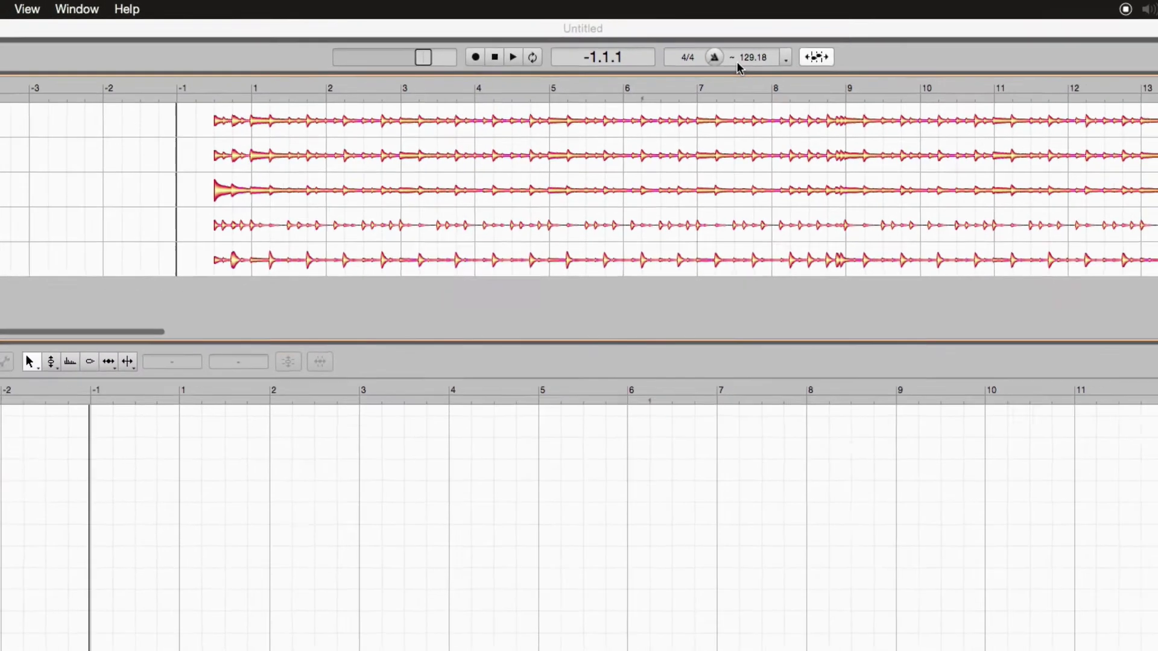
Load the snare track's notes into the note editor and add the other four drum tracks.
{"action": "left_click", "coordinate": [207, 82]}
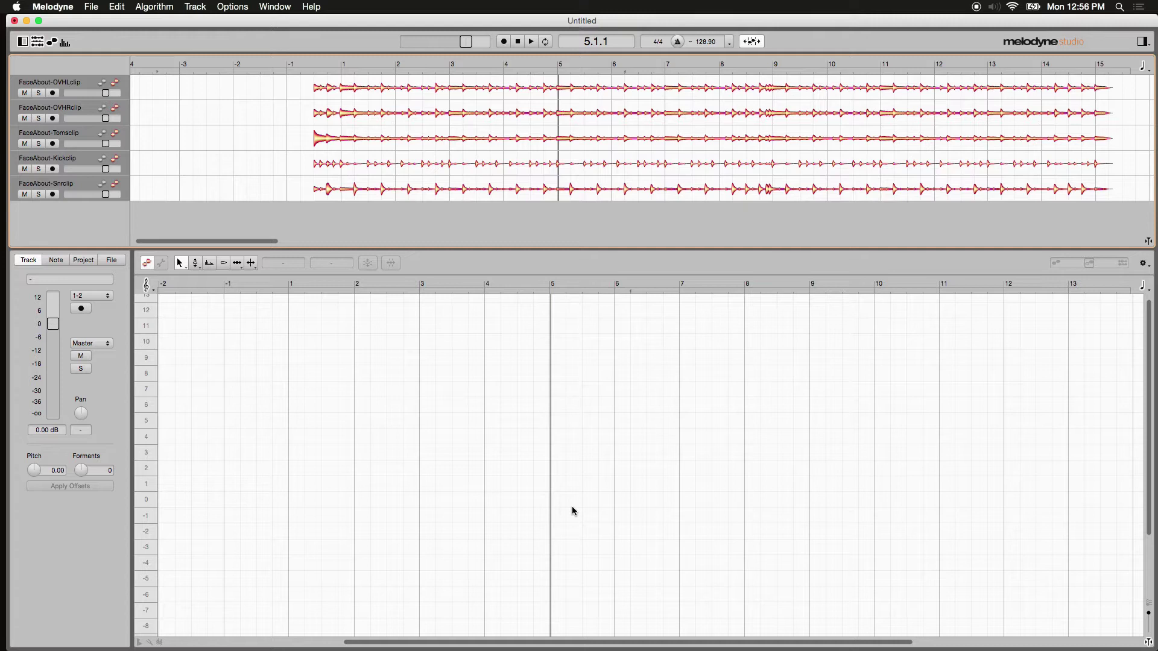
{"action": "left_click", "coordinate": [116, 184]}
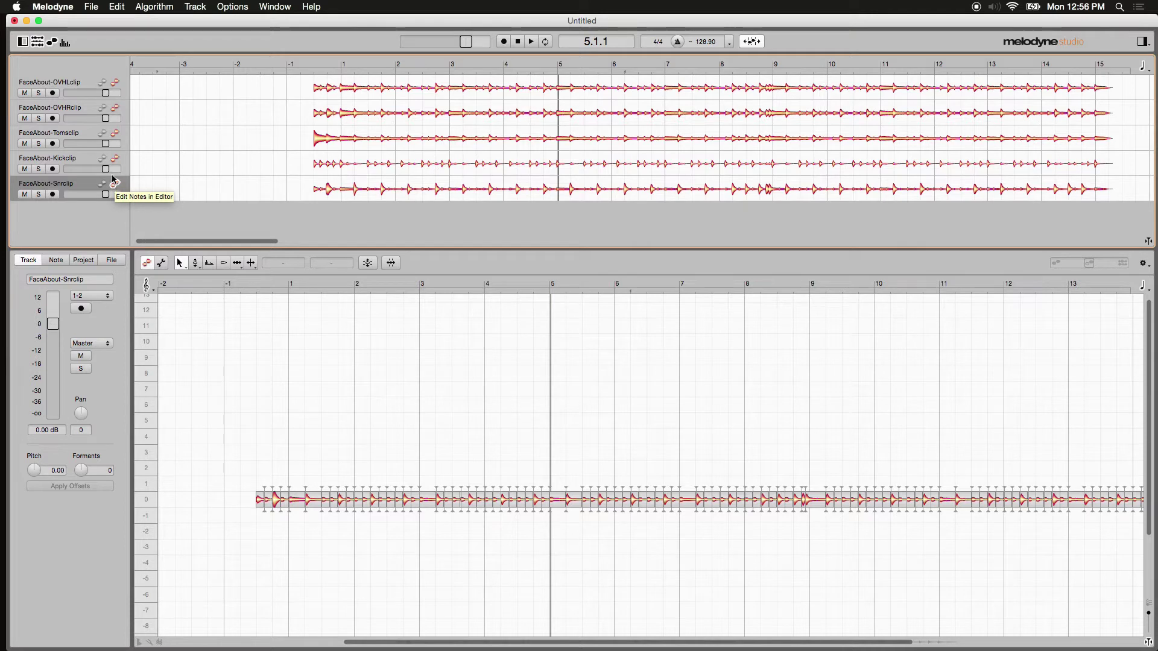
{"action": "left_click_drag", "start_coordinate": [118, 162], "coordinate": [115, 84]}
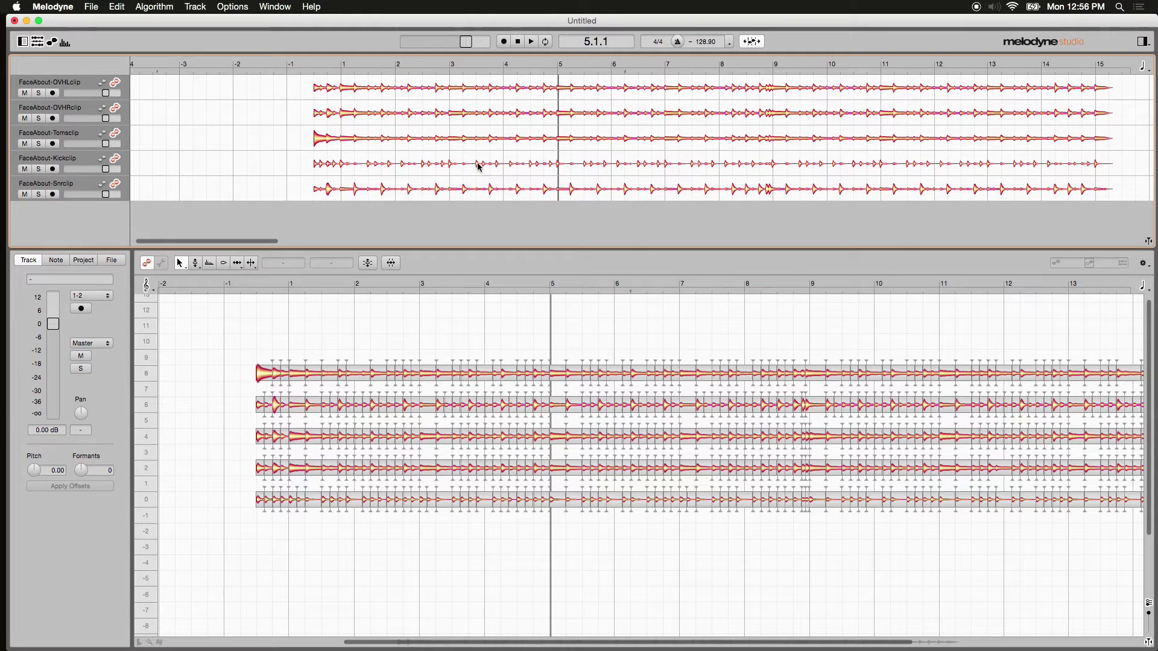
Compare stacked and overlaid track rows, start playback before bar 1, and grey the notes as reference.
{"action": "left_click", "coordinate": [1150, 606]}
{"action": "left_click", "coordinate": [1149, 606]}
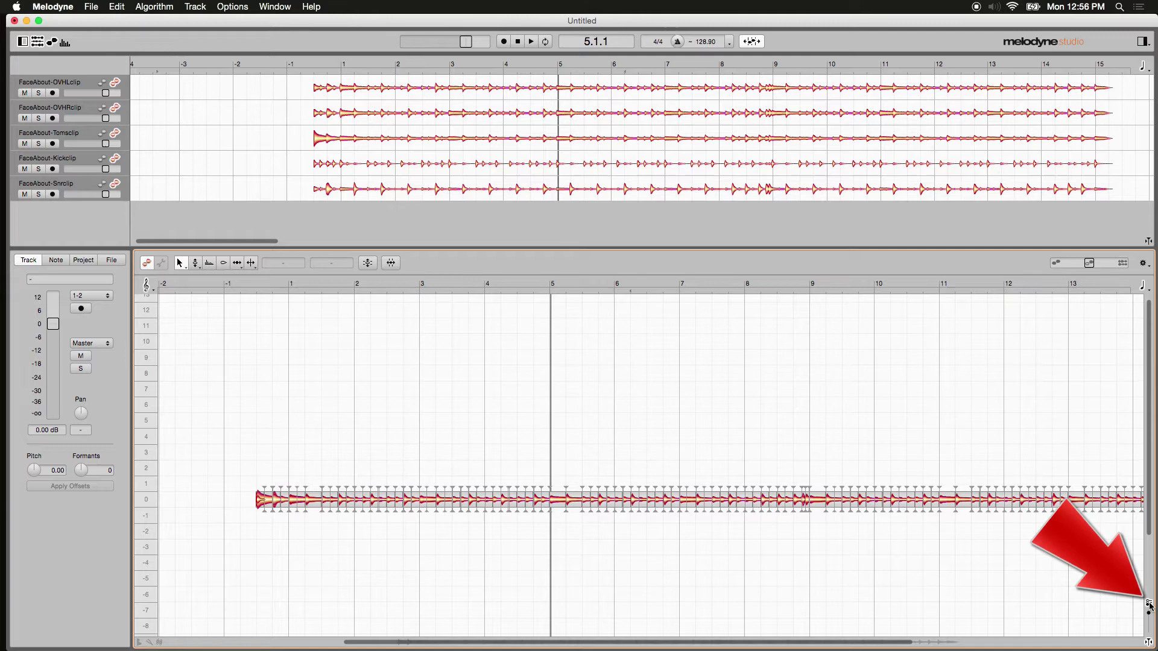
{"action": "left_click", "coordinate": [1149, 606]}
{"action": "left_click", "coordinate": [1149, 606]}
{"action": "left_click", "coordinate": [1150, 606]}
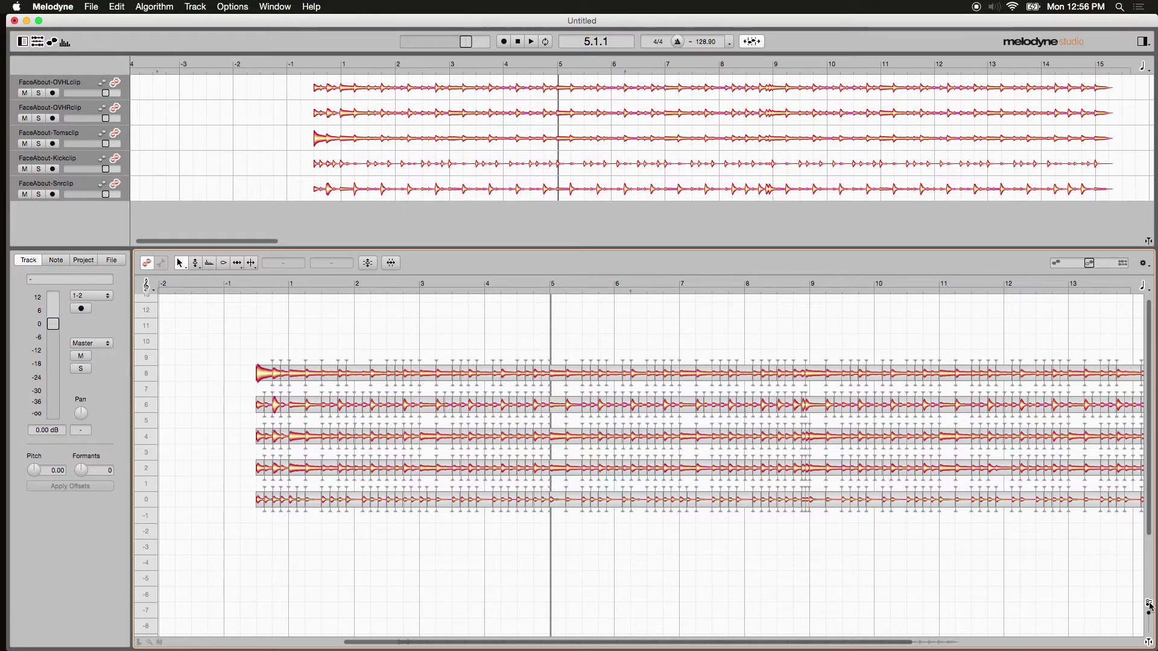
{"action": "left_click", "coordinate": [1149, 606]}
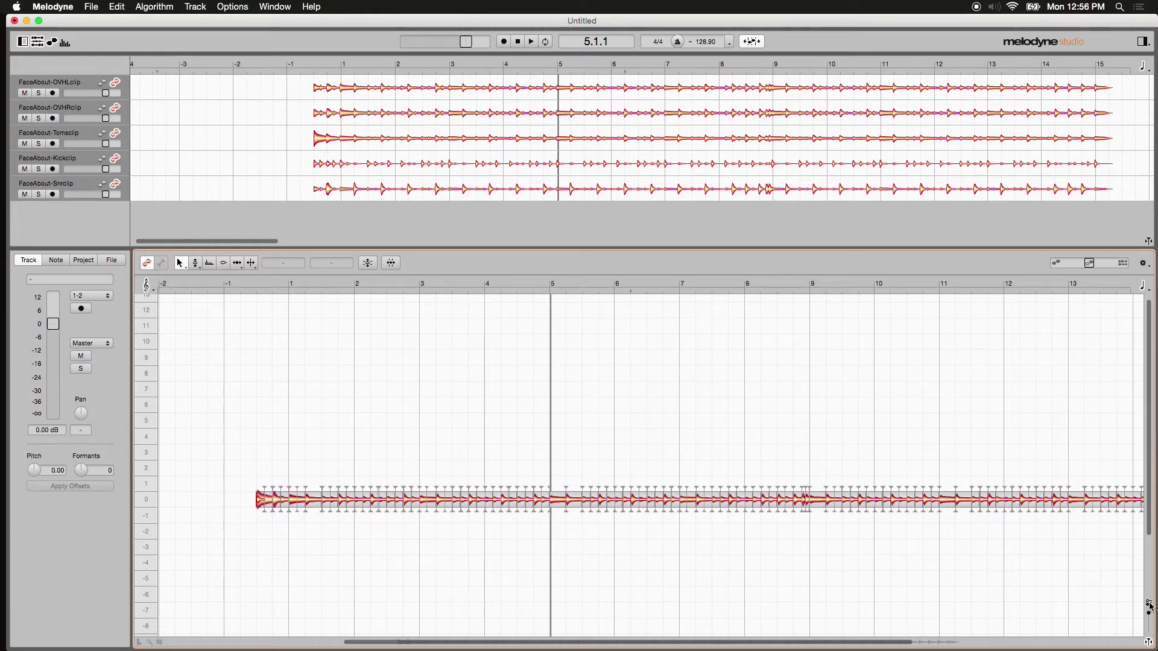
{"action": "left_click", "coordinate": [1149, 606]}
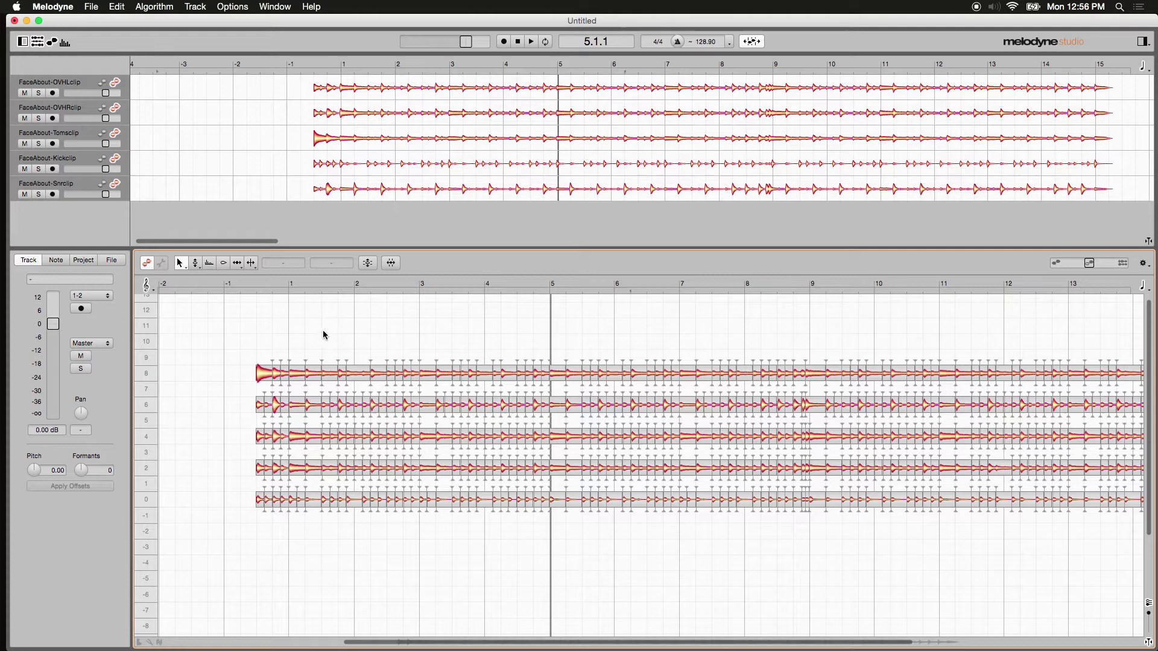
{"action": "left_click", "coordinate": [248, 286]}
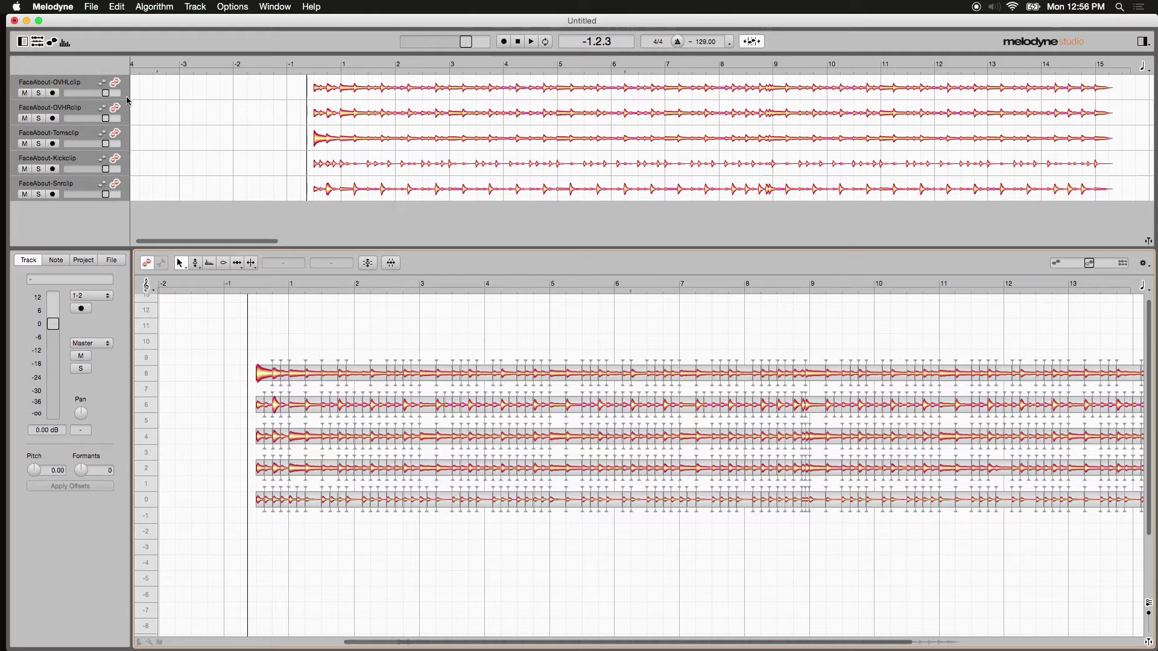
{"action": "left_click", "coordinate": [103, 84]}
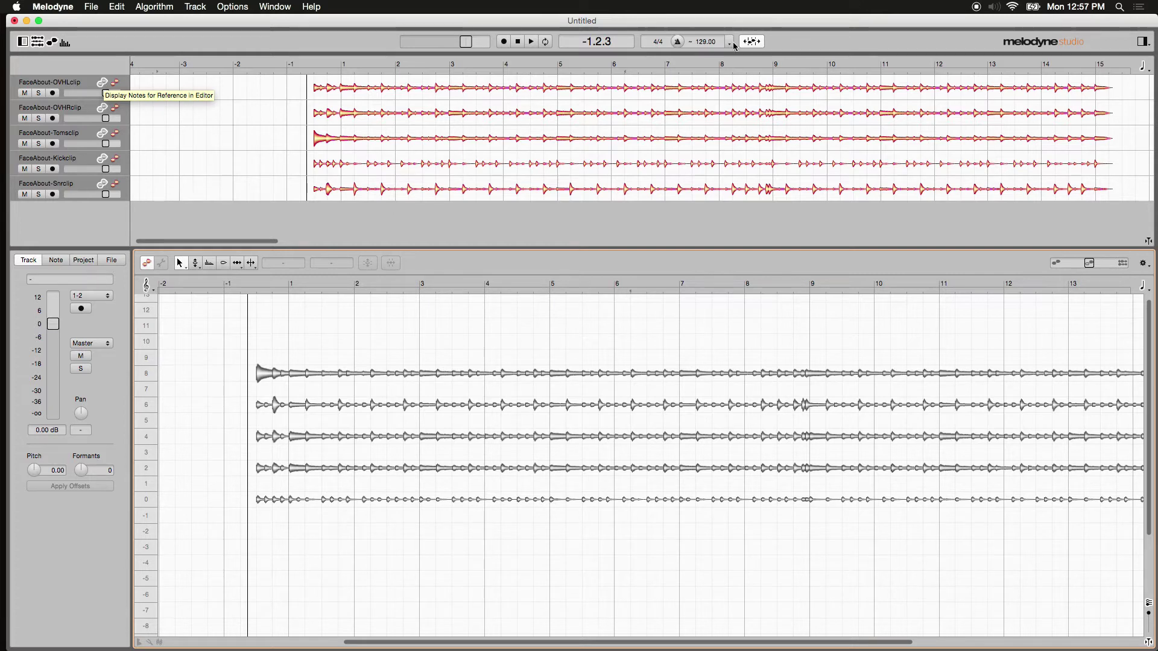
Enable Auto-Stretch in the file browser and drop Dry Cut.wav below the drum tracks.
{"action": "left_click", "coordinate": [1143, 41]}
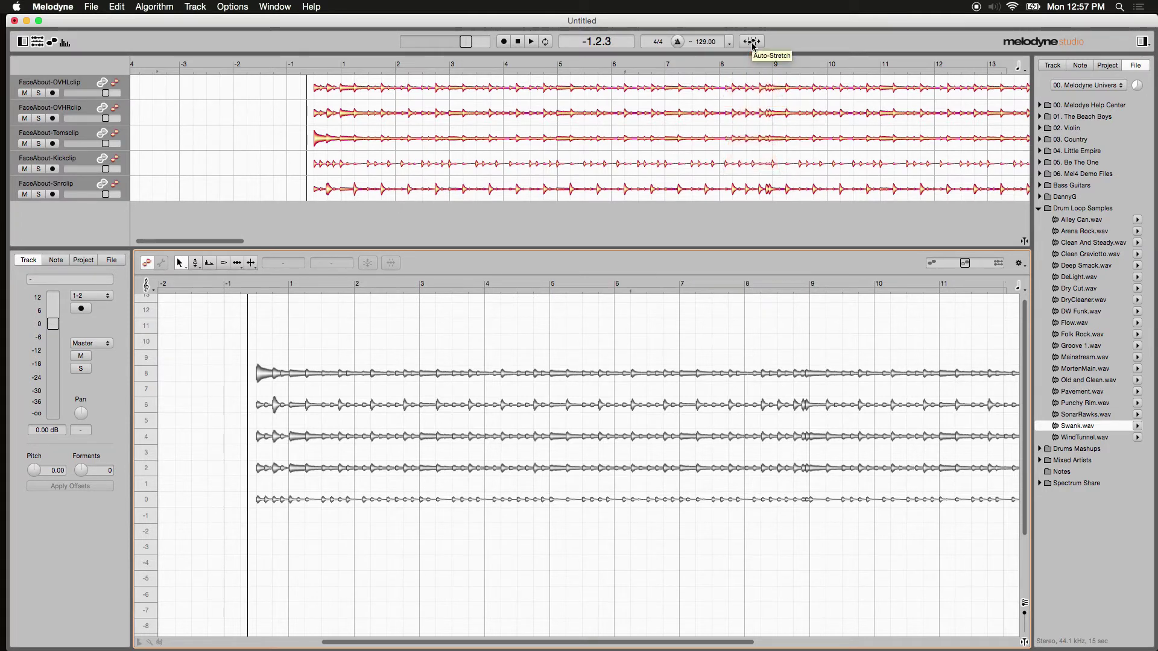
{"action": "left_click", "coordinate": [752, 41]}
{"action": "left_click", "coordinate": [1076, 291]}
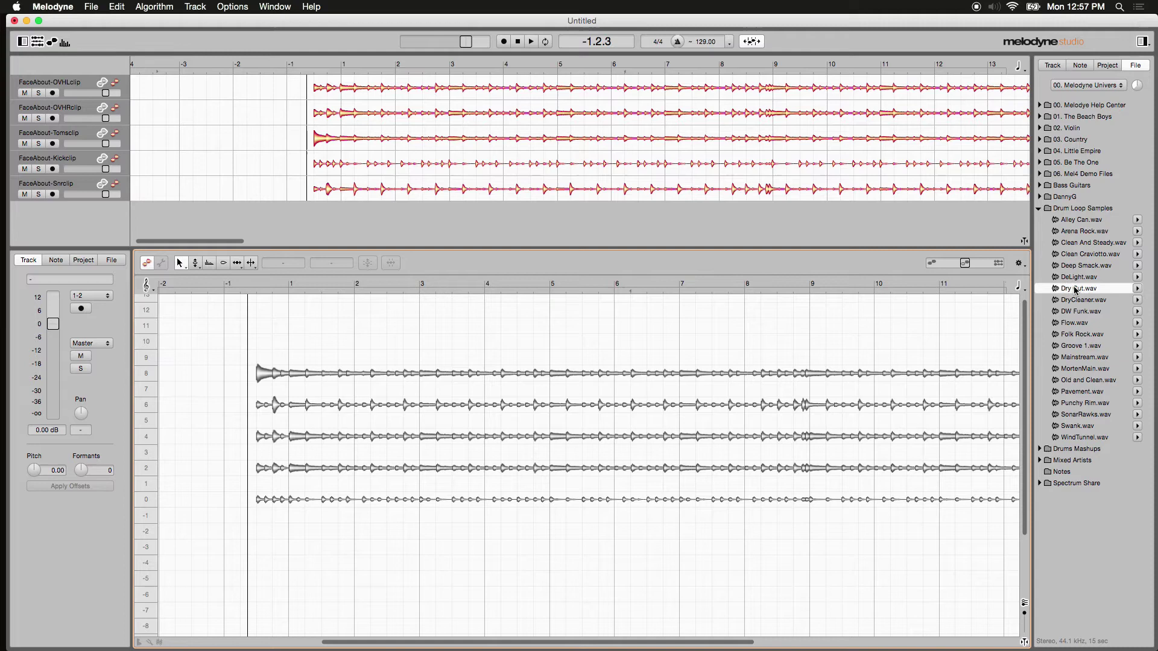
{"action": "left_click_drag", "start_coordinate": [1063, 289], "coordinate": [342, 210]}
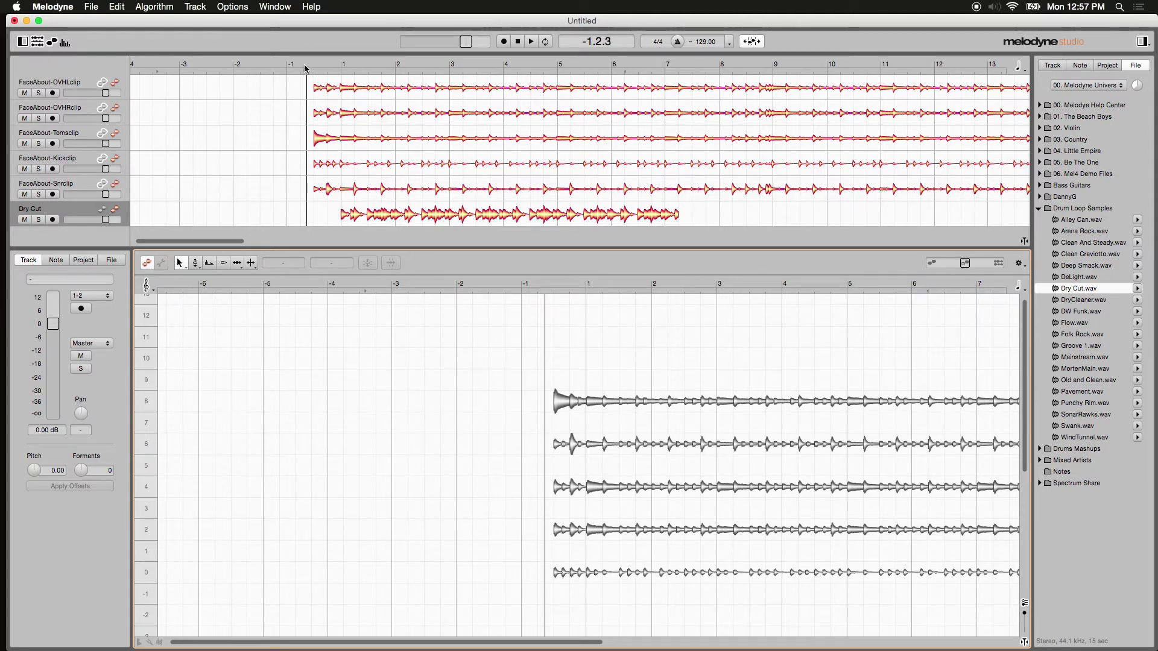
Set the Dry Cut track level to -4.44 dB during playback, muting and unmuting to compare.
{"action": "left_click_drag", "start_coordinate": [106, 221], "coordinate": [94, 222]}
{"action": "left_click", "coordinate": [303, 63]}
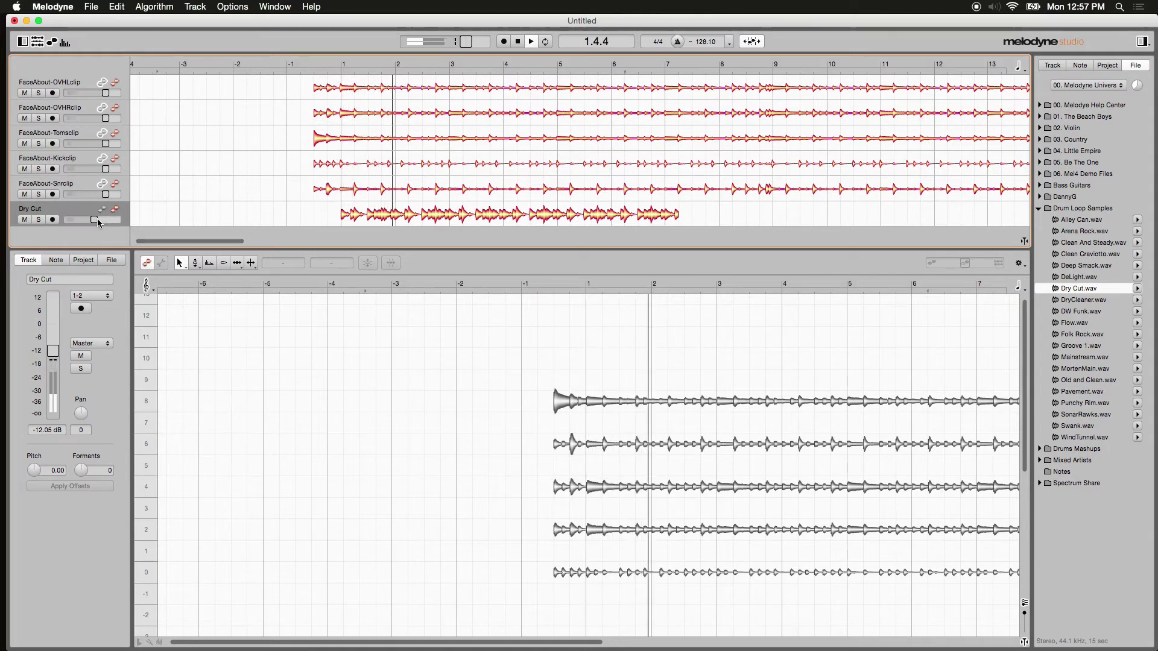
{"action": "left_click_drag", "start_coordinate": [94, 220], "coordinate": [105, 223]}
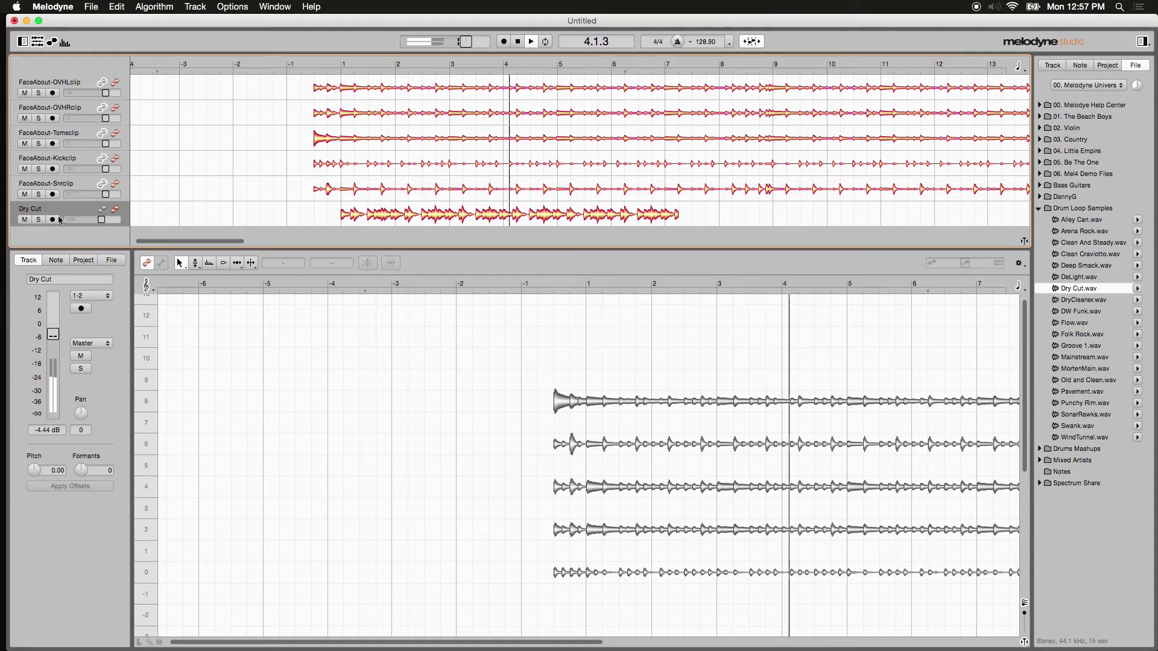
{"action": "left_click", "coordinate": [25, 219]}
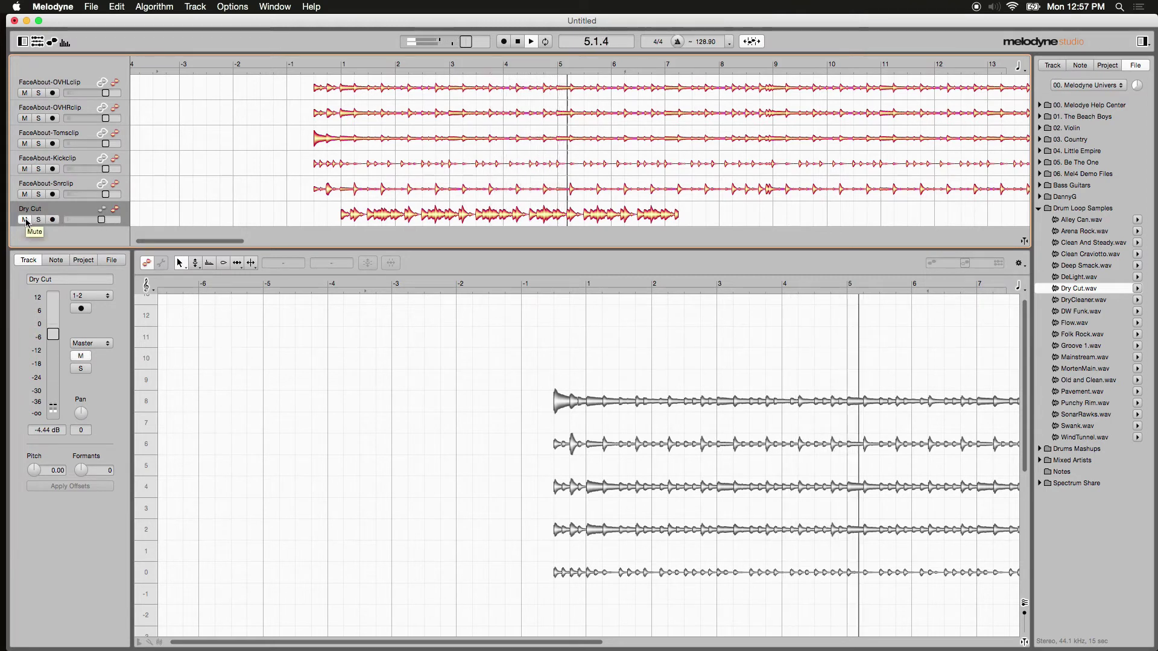
{"action": "left_click", "coordinate": [25, 220]}
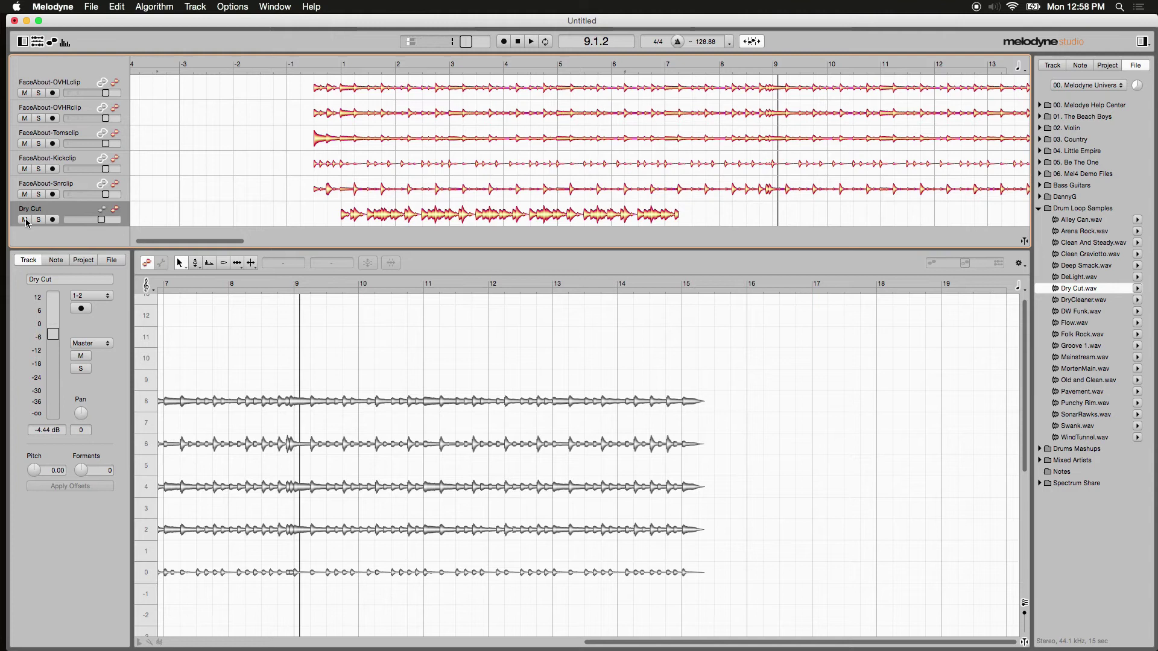
Delete the Dry Cut track and enlarge the track overview area.
{"action": "right_click", "coordinate": [72, 210]}
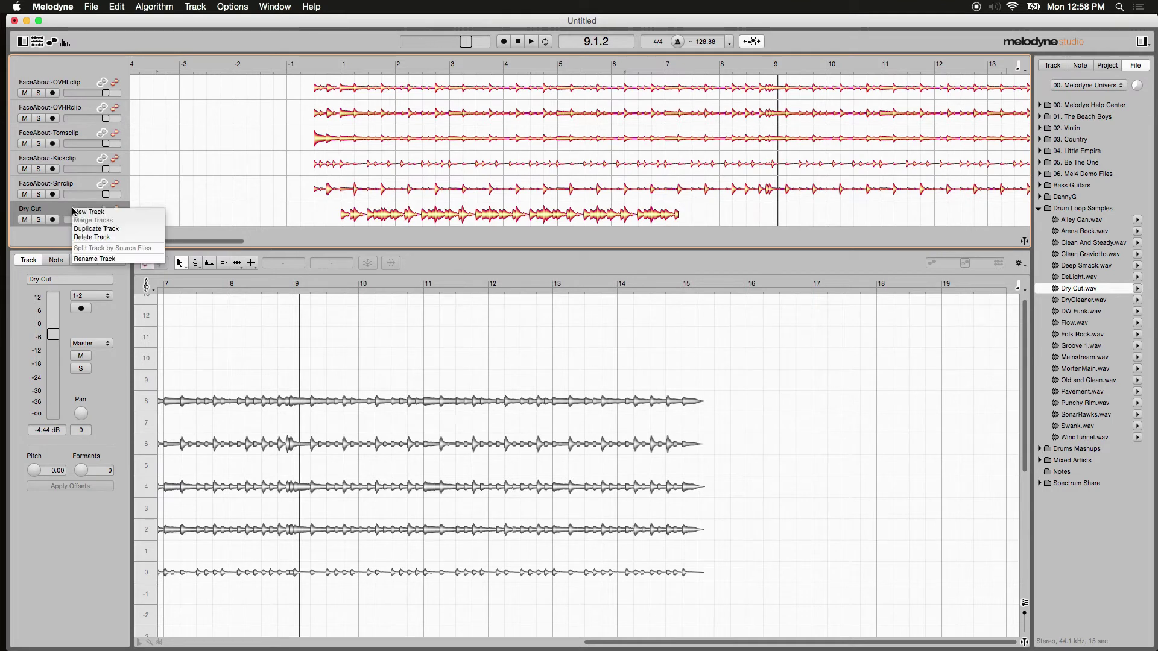
{"action": "left_click", "coordinate": [92, 237]}
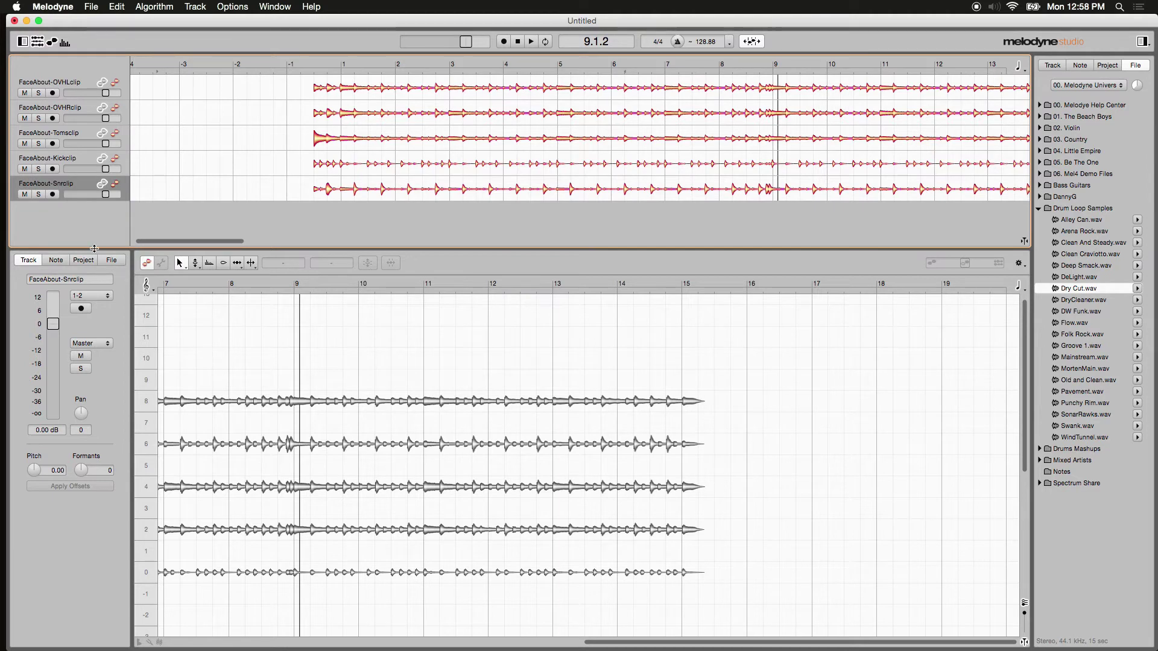
{"action": "left_click_drag", "start_coordinate": [94, 249], "coordinate": [94, 292]}
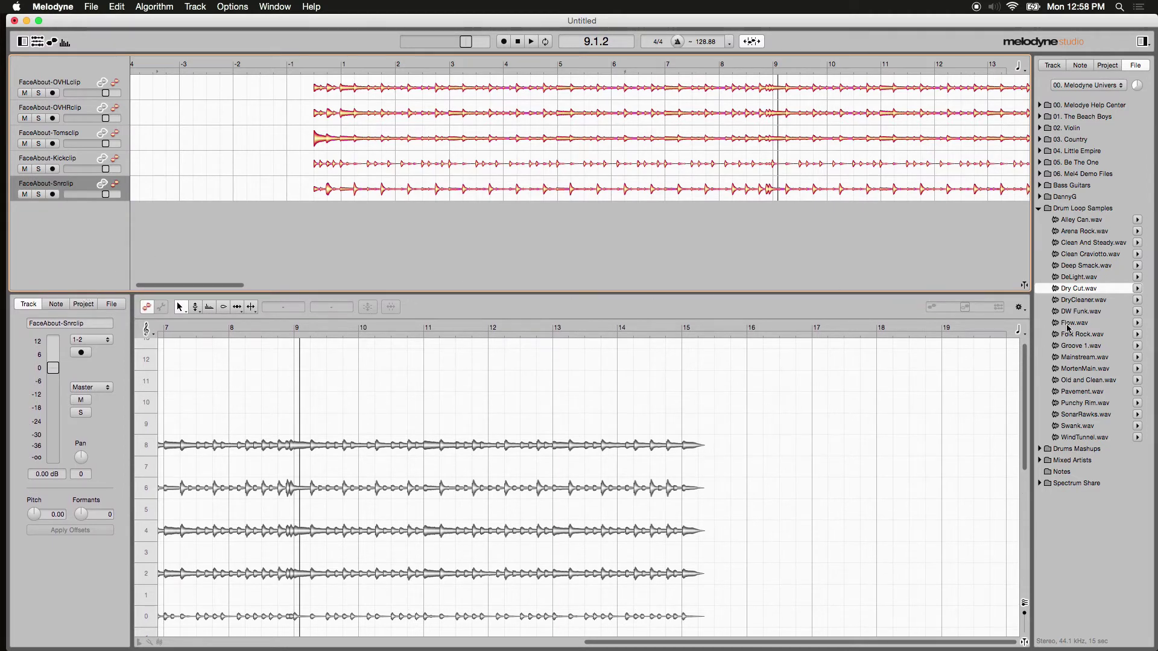
Add Pavement.wav as a track under the drums and lower its level to -8.88 dB.
{"action": "left_click", "coordinate": [1079, 393]}
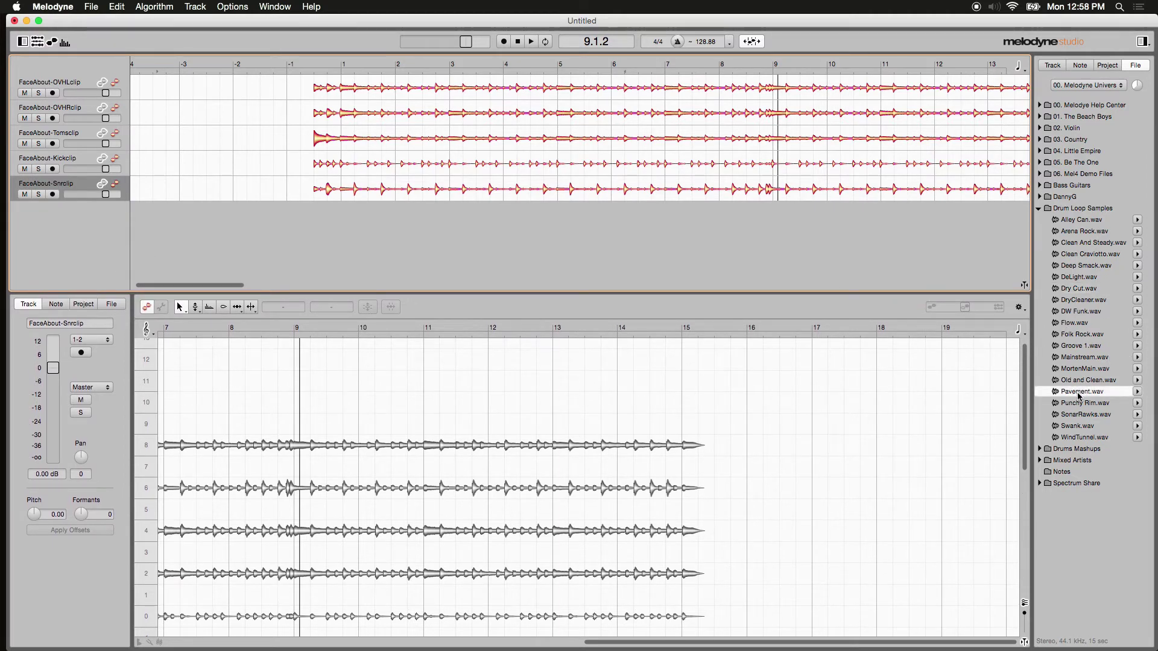
{"action": "left_click_drag", "start_coordinate": [1084, 396], "coordinate": [341, 241]}
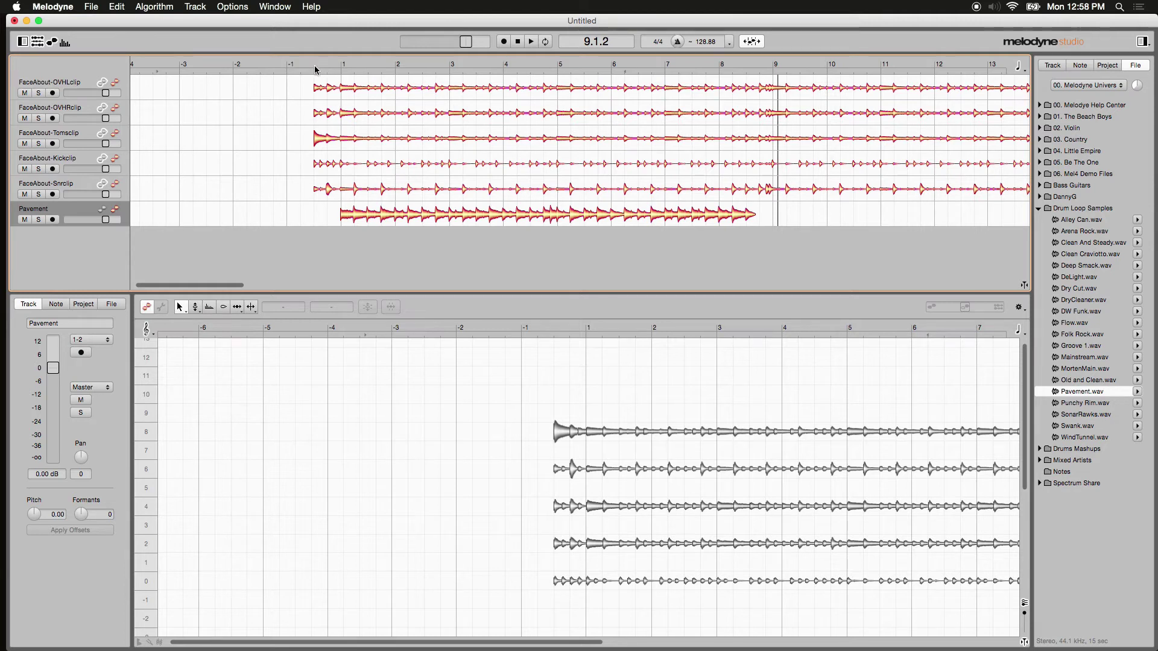
{"action": "left_click_drag", "start_coordinate": [105, 220], "coordinate": [102, 220]}
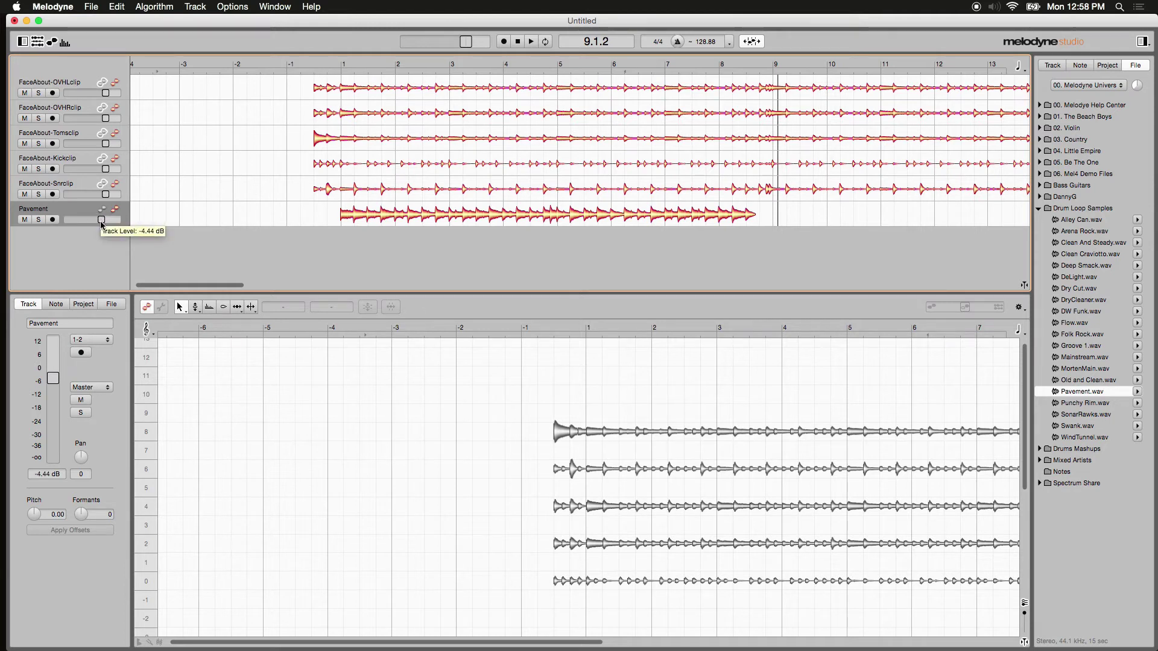
{"action": "left_click", "coordinate": [311, 65]}
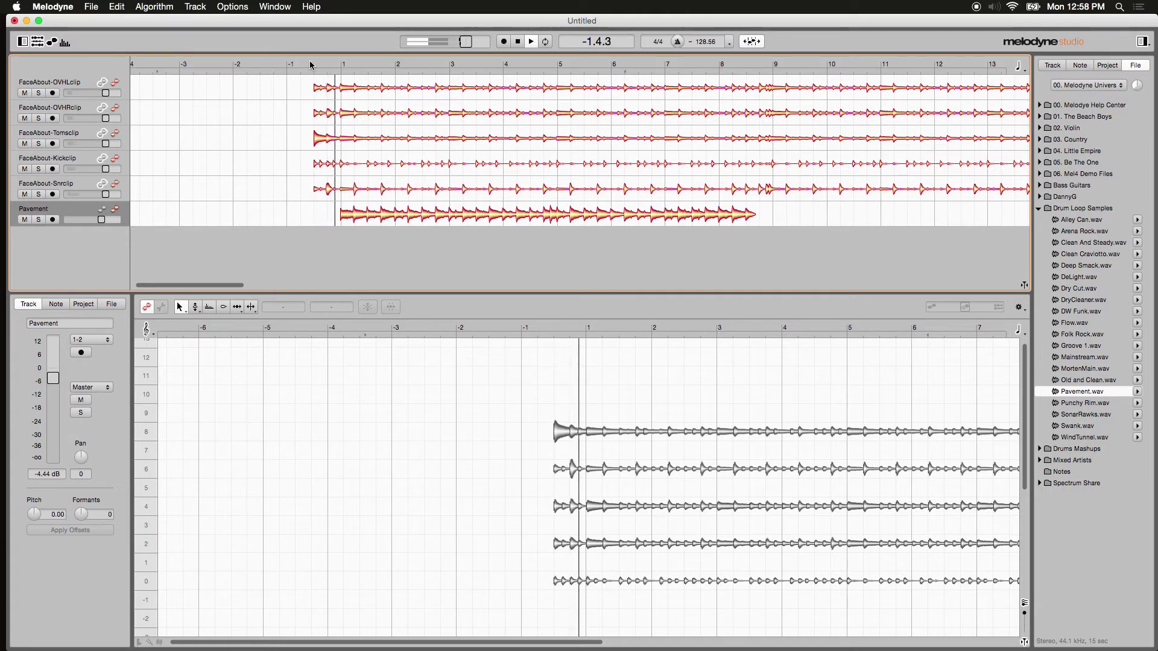
{"action": "mouse_move", "coordinate": [101, 220]}
{"action": "left_mouse_down"}
{"action": "mouse_move", "coordinate": [61, 228]}
{"action": "mouse_move", "coordinate": [97, 236]}
{"action": "left_mouse_up"}
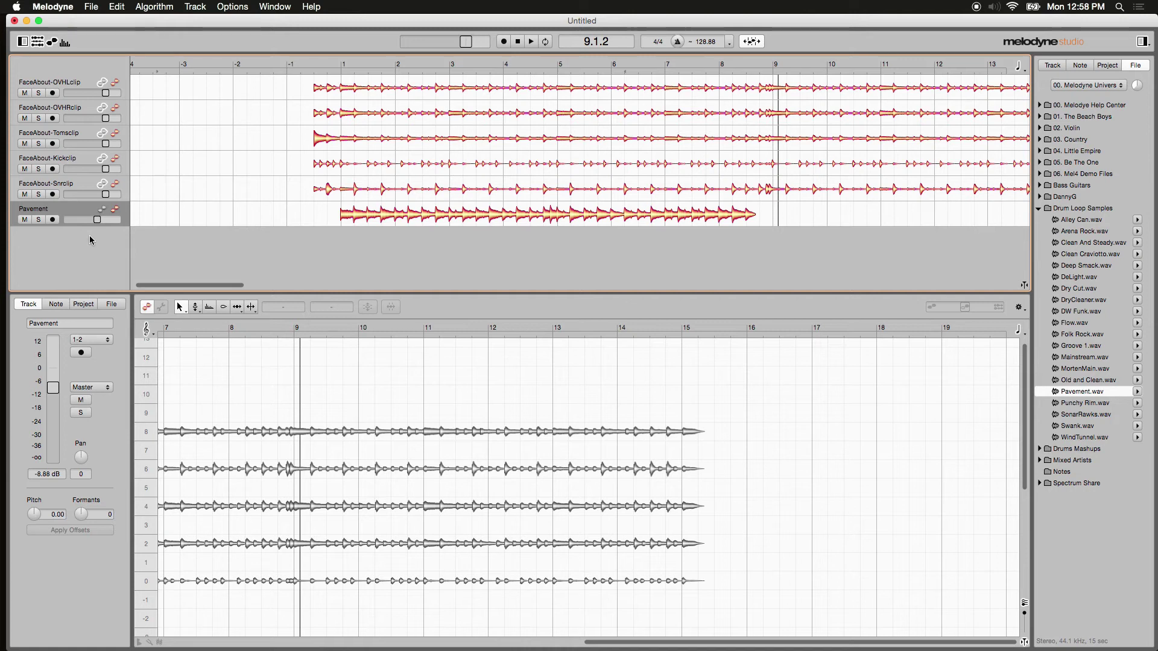
Mute Pavement and add Swank.wav as a new track below it.
{"action": "left_click", "coordinate": [25, 220]}
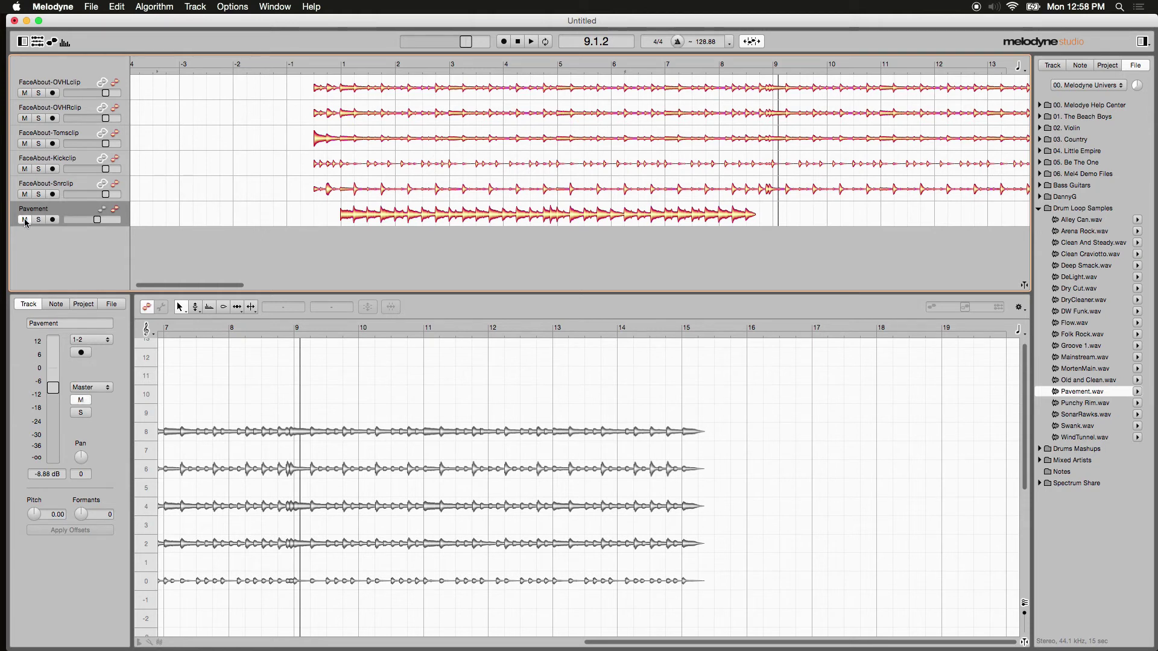
{"action": "left_click", "coordinate": [1072, 427]}
{"action": "left_click_drag", "start_coordinate": [1073, 428], "coordinate": [336, 259]}
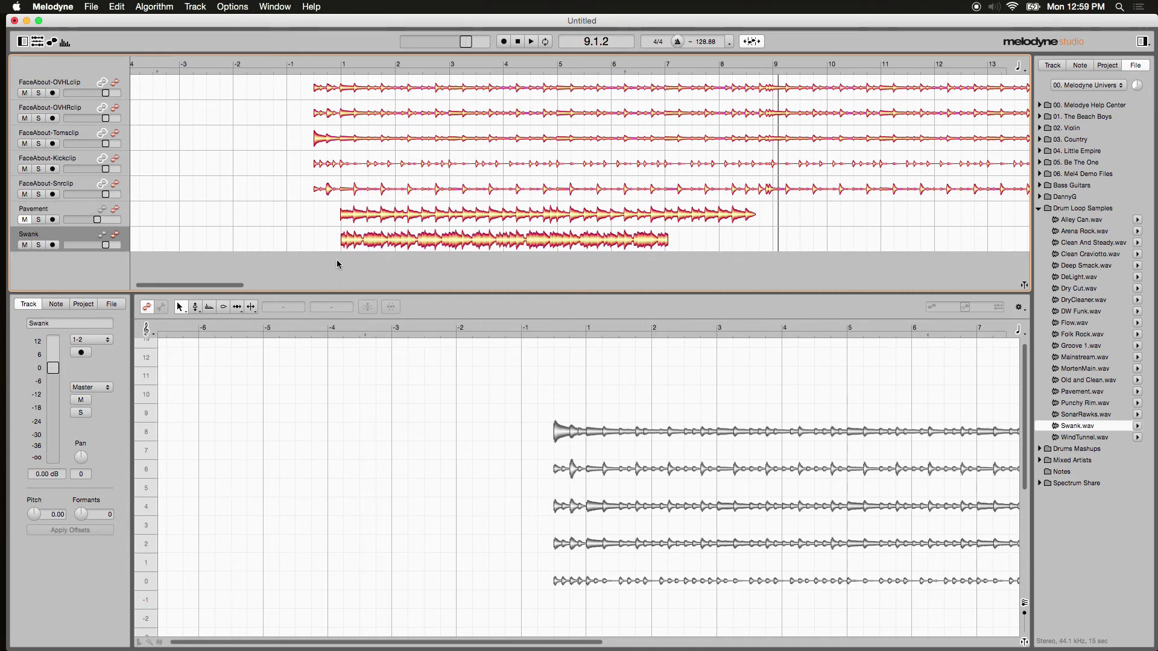
Set the Swank track level to -6.08 dB during playback, then mute it and stop.
{"action": "mouse_move", "coordinate": [107, 246]}
{"action": "left_mouse_down"}
{"action": "mouse_move", "coordinate": [67, 250]}
{"action": "mouse_move", "coordinate": [97, 257]}
{"action": "left_mouse_up"}
{"action": "mouse_move", "coordinate": [53, 398]}
{"action": "left_mouse_down"}
{"action": "mouse_move", "coordinate": [54, 443]}
{"action": "mouse_move", "coordinate": [54, 395]}
{"action": "left_mouse_up"}
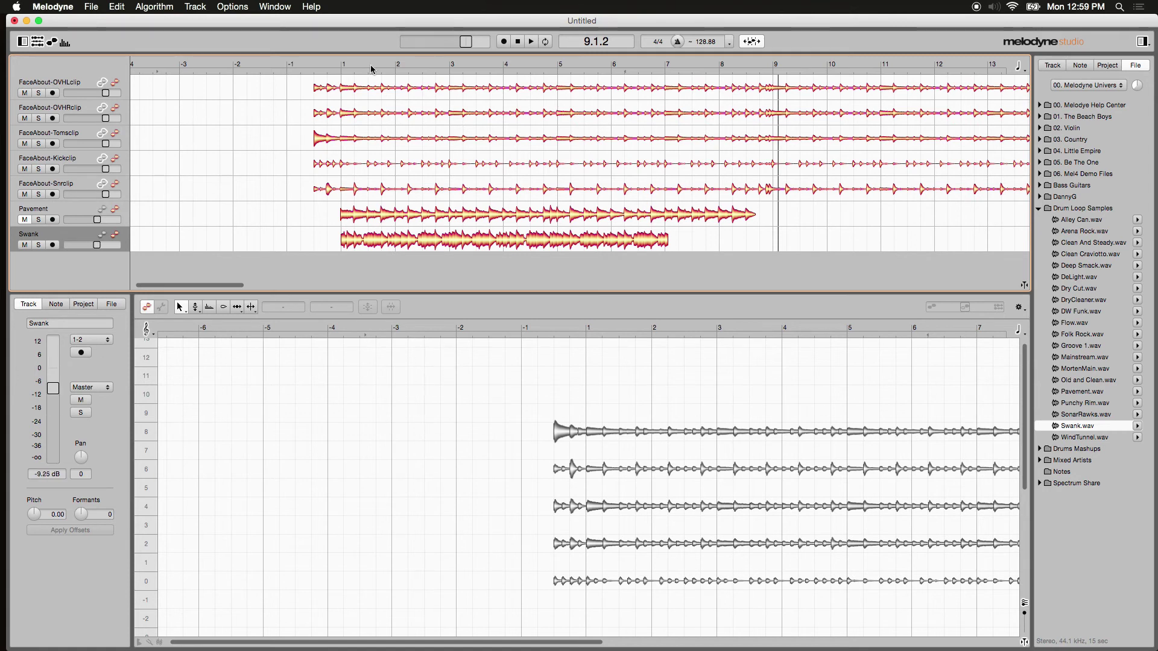
{"action": "left_click", "coordinate": [323, 63]}
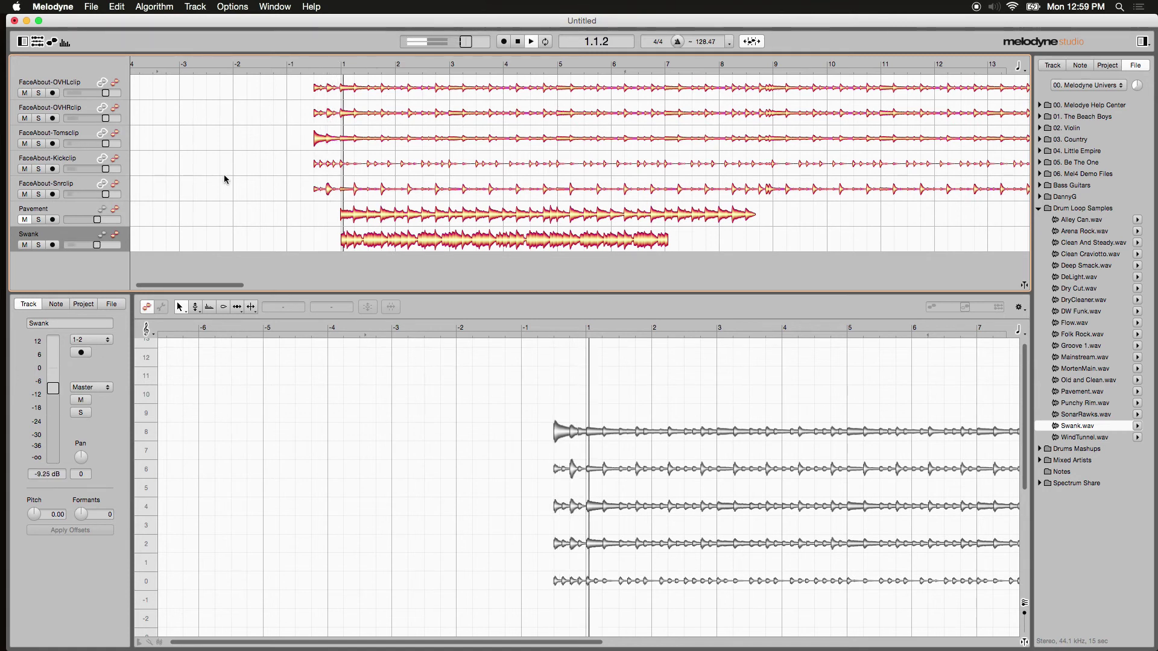
{"action": "left_click_drag", "start_coordinate": [96, 245], "coordinate": [101, 245]}
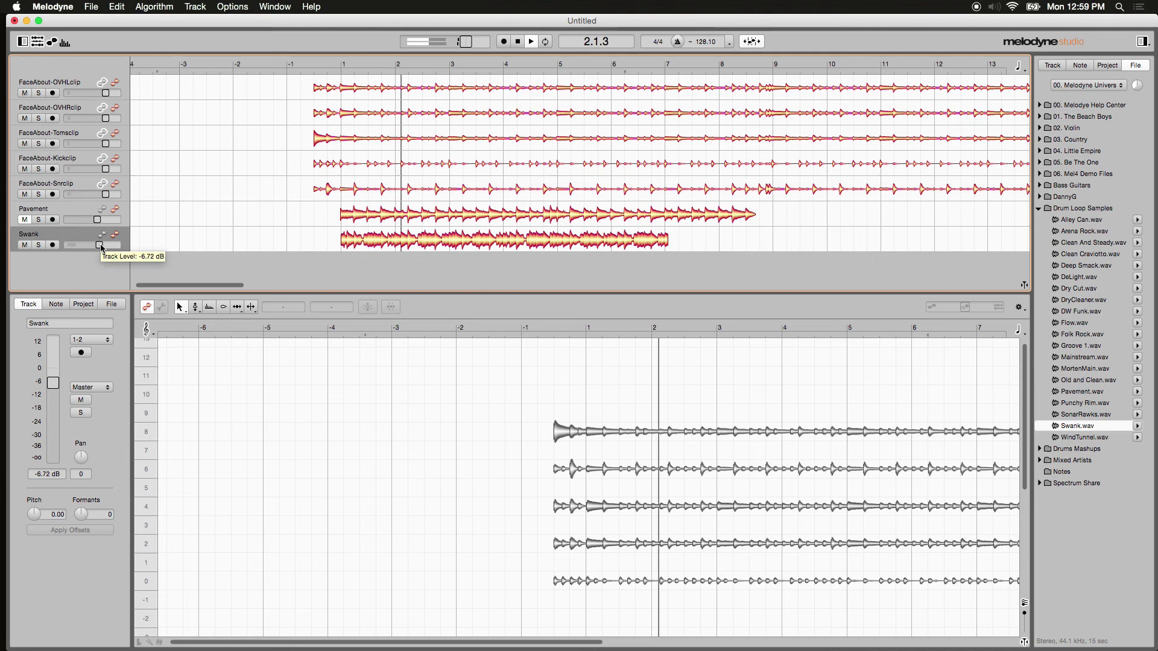
{"action": "left_click", "coordinate": [25, 245]}
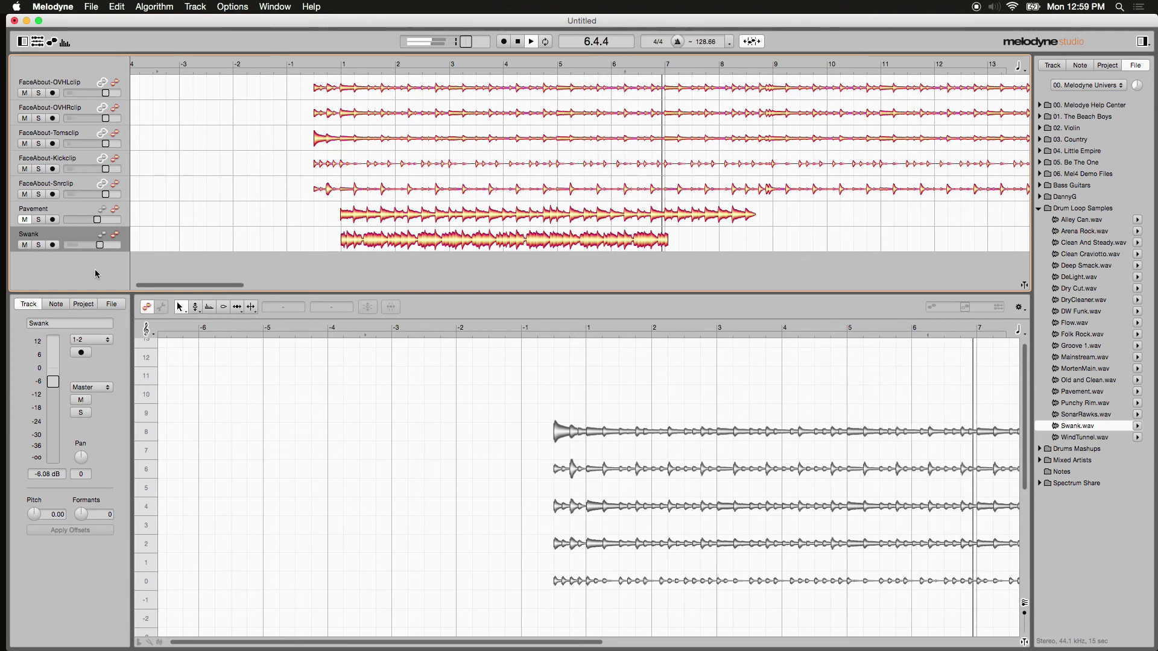
{"action": "key", "text": "space"}
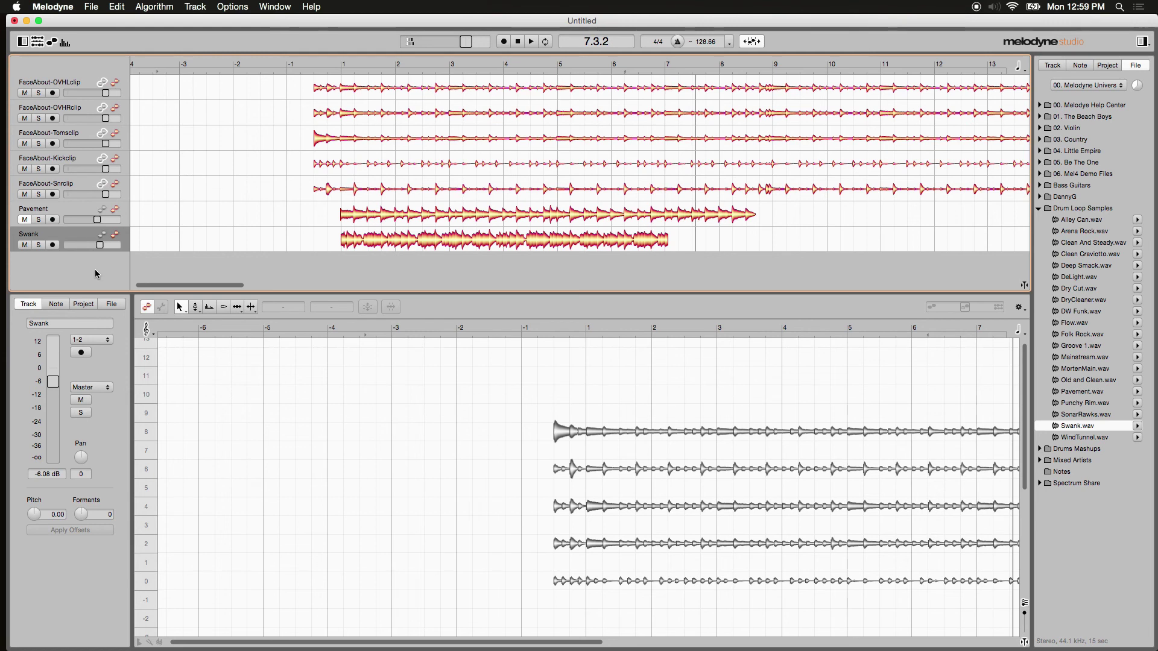